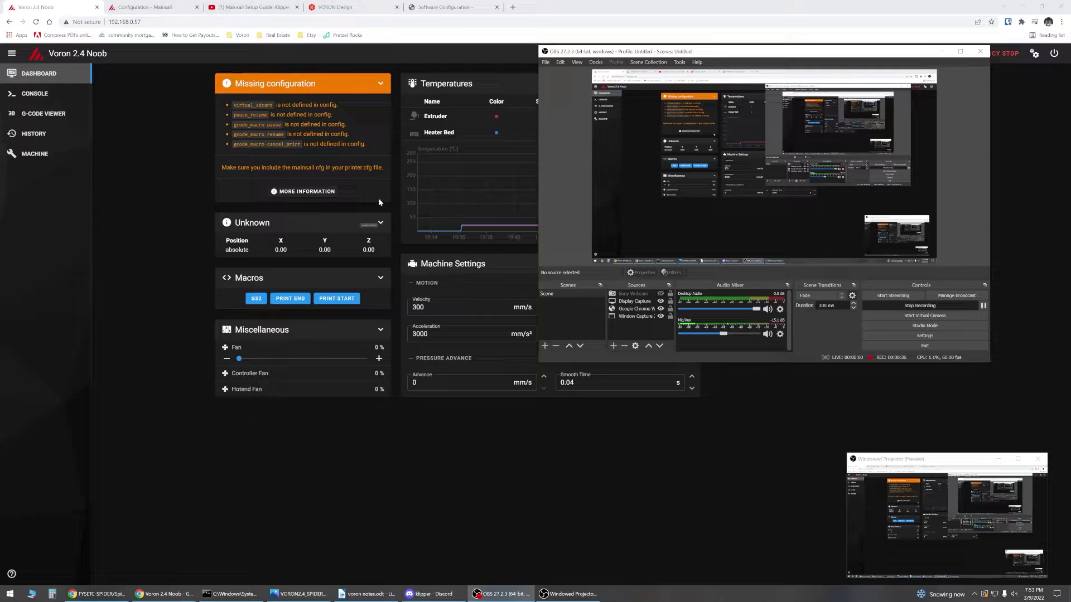
Step: Bring the Mainsail dashboard with the virtual_sdcard and macro warnings in front of OBS
left_click(202, 267)
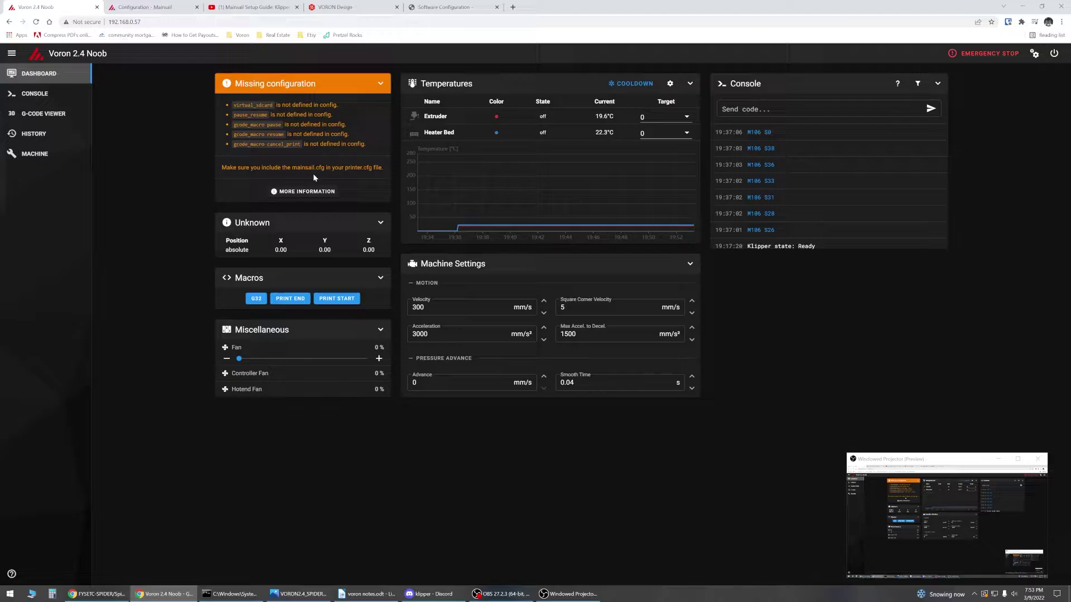
Step: Close the VORON Design tab and select the [include mainsail.cfg] line in the Voron docs
left_click(371, 10)
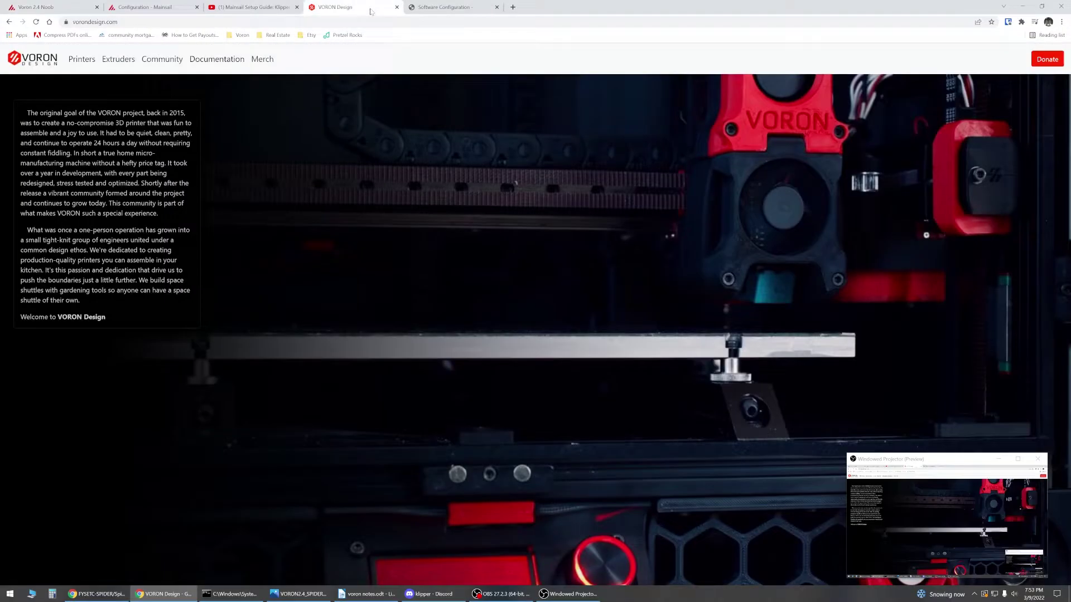
left_click(397, 7)
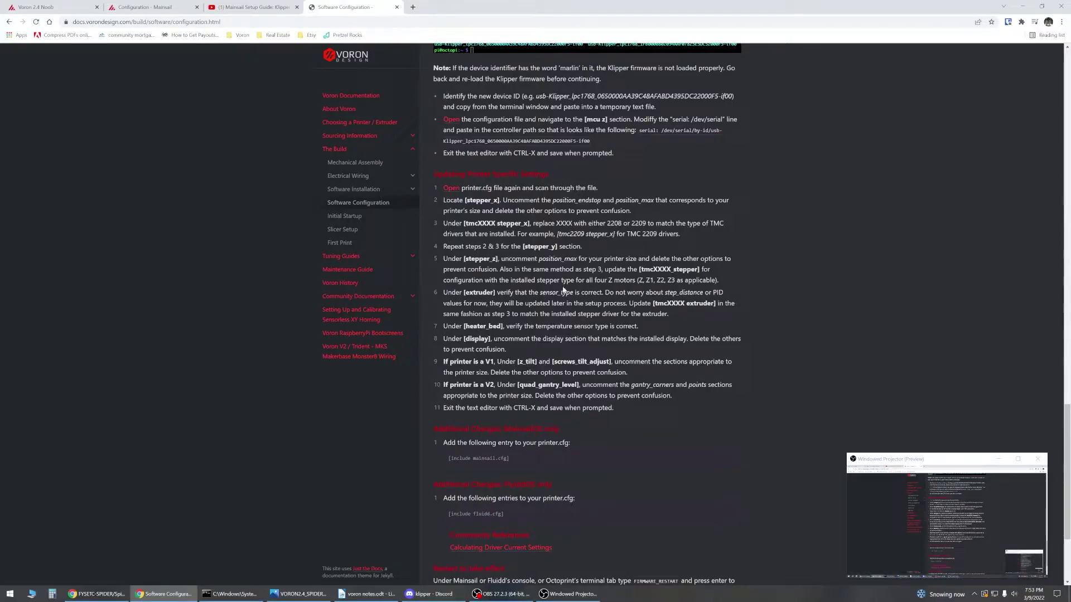
scroll(607, 377, "down", 1)
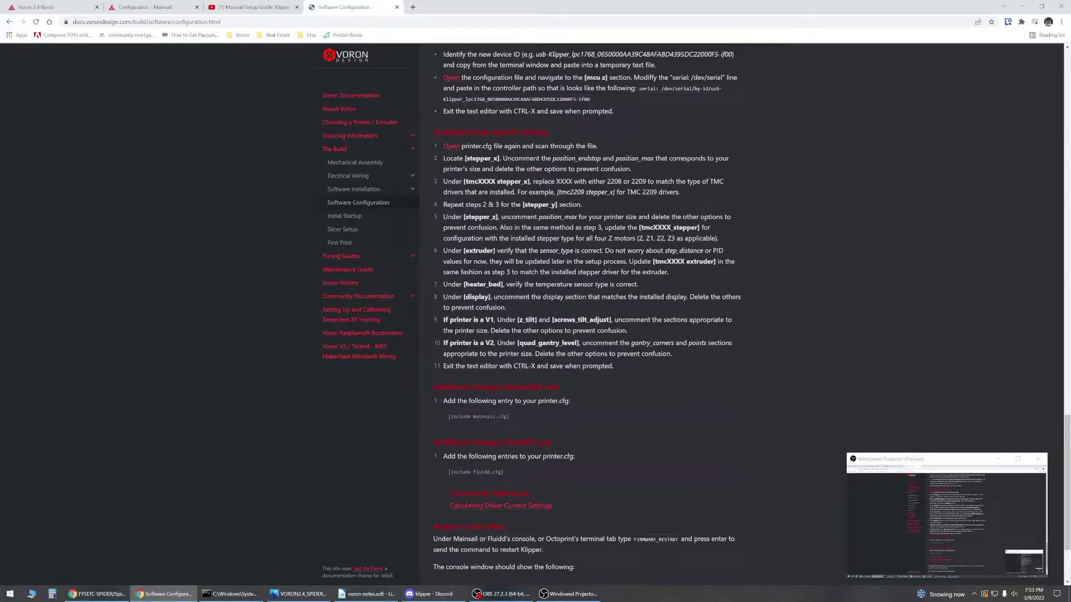
left_click_drag(510, 416, 447, 416)
key("ctrl+c")
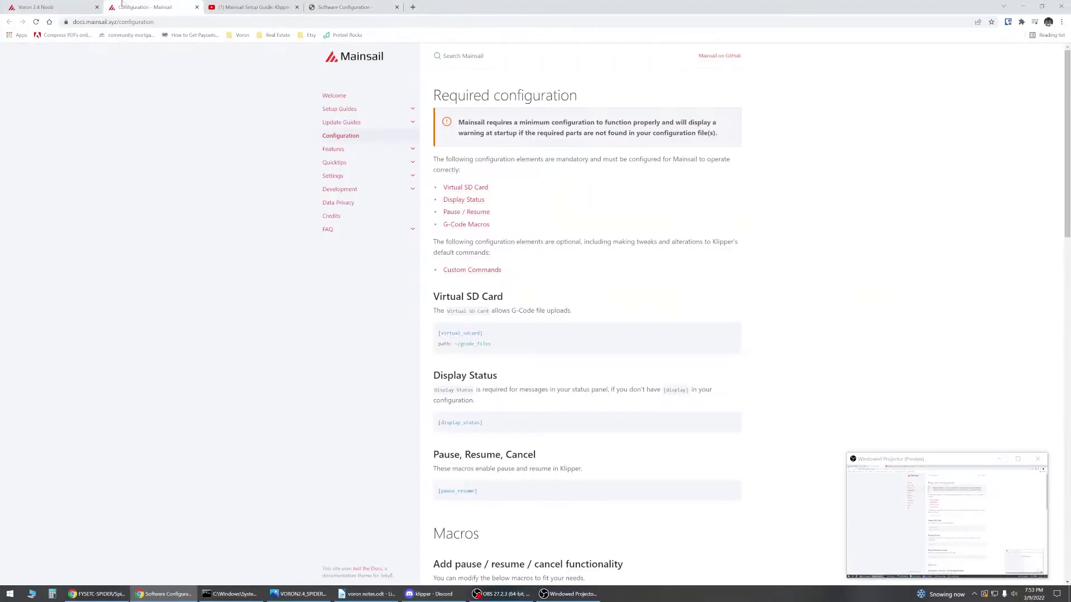
Step: Open printer.cfg from the Machine page of the printer's Mainsail interface
left_click(139, 7)
left_click(65, 4)
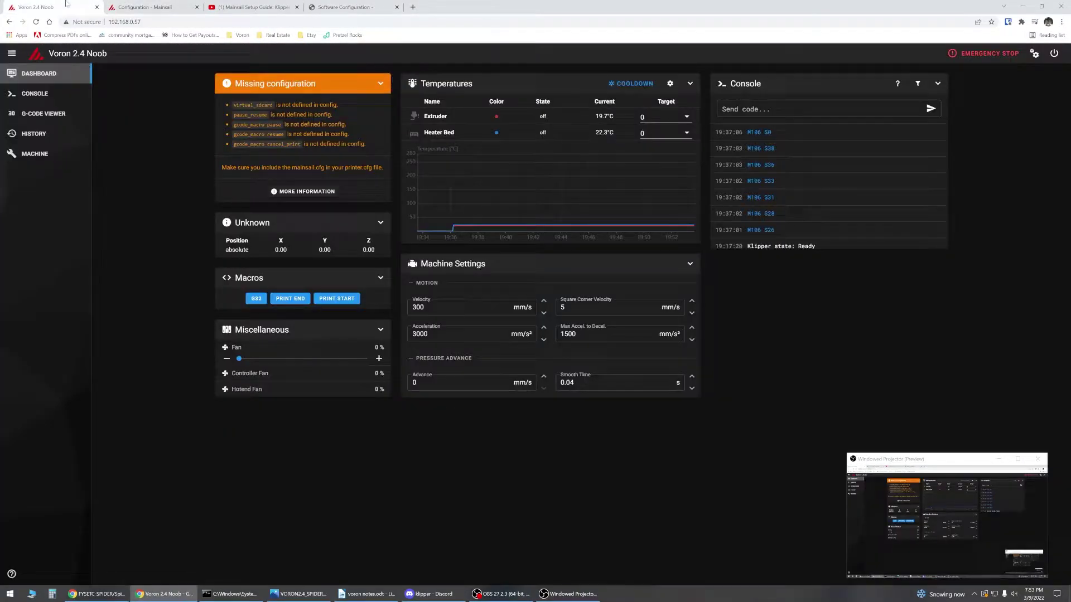
left_click(34, 153)
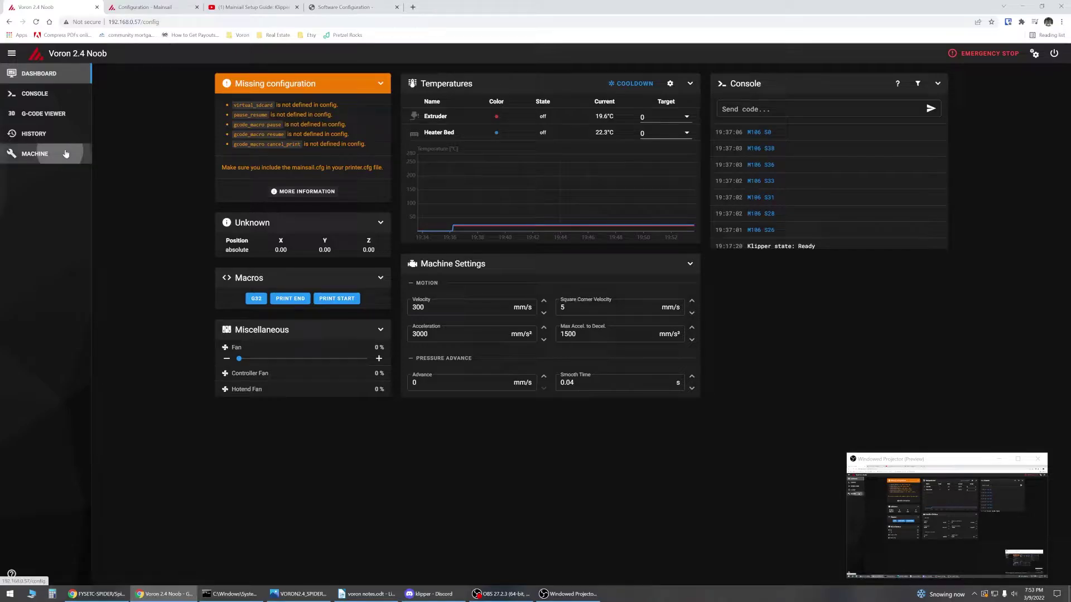
left_click(255, 217)
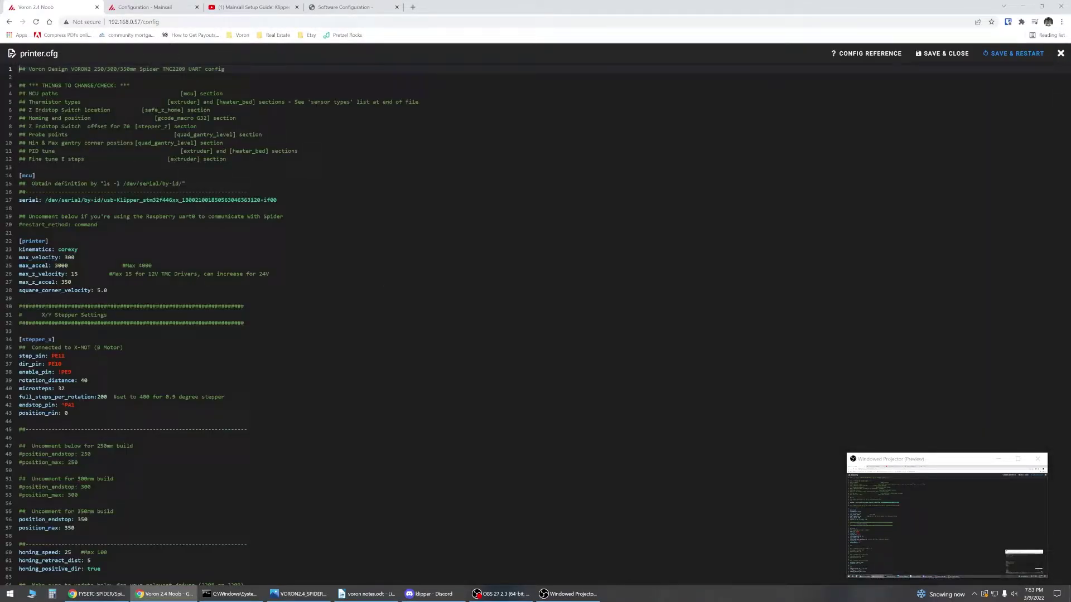
Step: Paste [include mainsail.cfg] below the serial line and Save & Restart printer.cfg
left_click(277, 200)
key("Return")
key("Return")
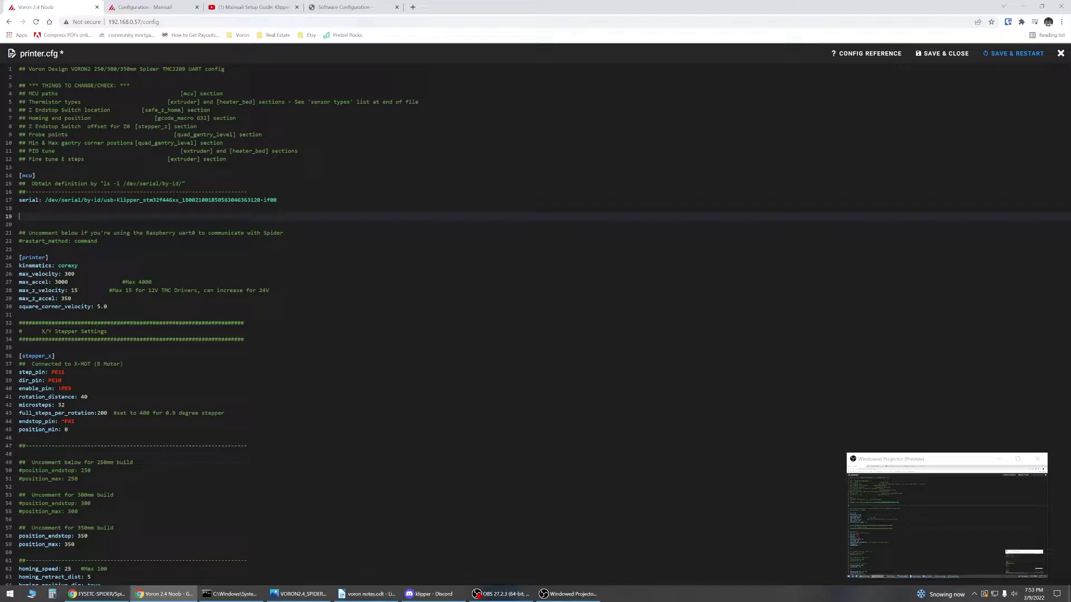
right_click(95, 216)
left_click(128, 279)
left_click(1012, 53)
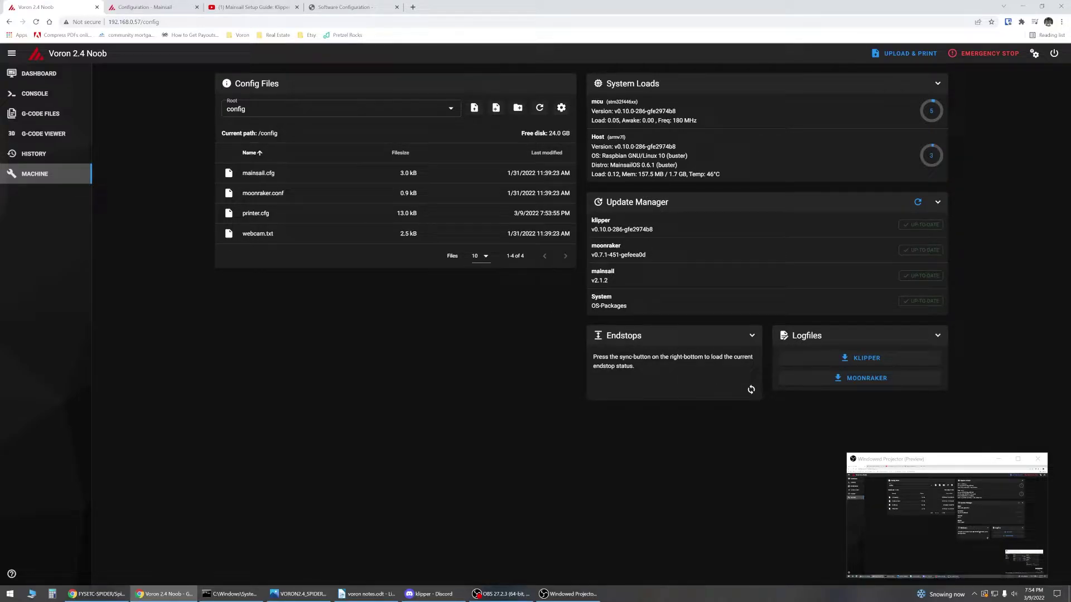
Step: Confirm the dashboard shows no missing-config warnings, then return to the Voron configuration guide
left_click(38, 73)
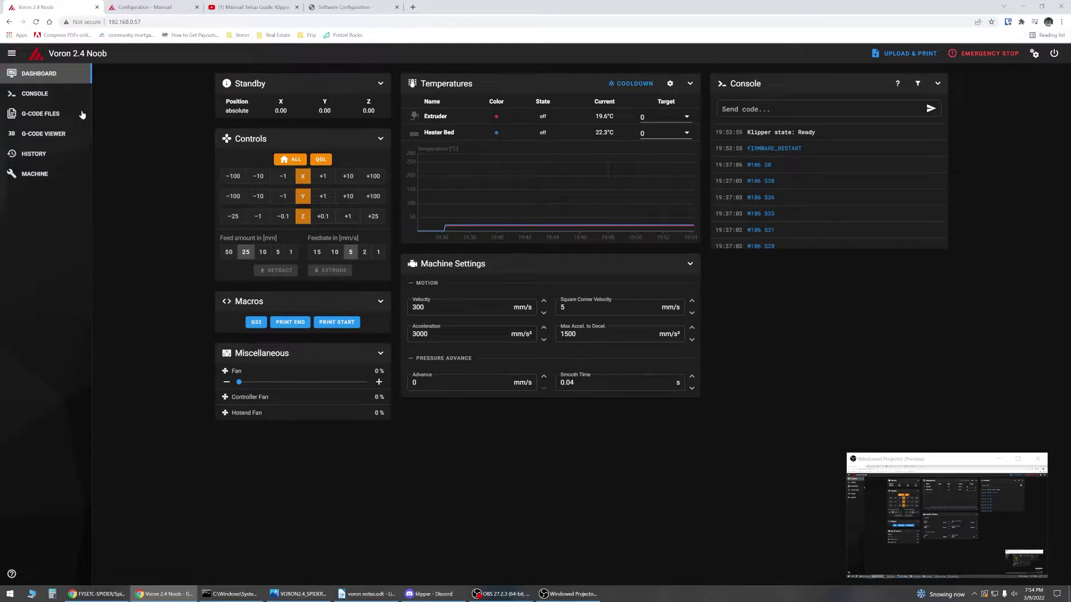
left_click(45, 75)
left_click(66, 174)
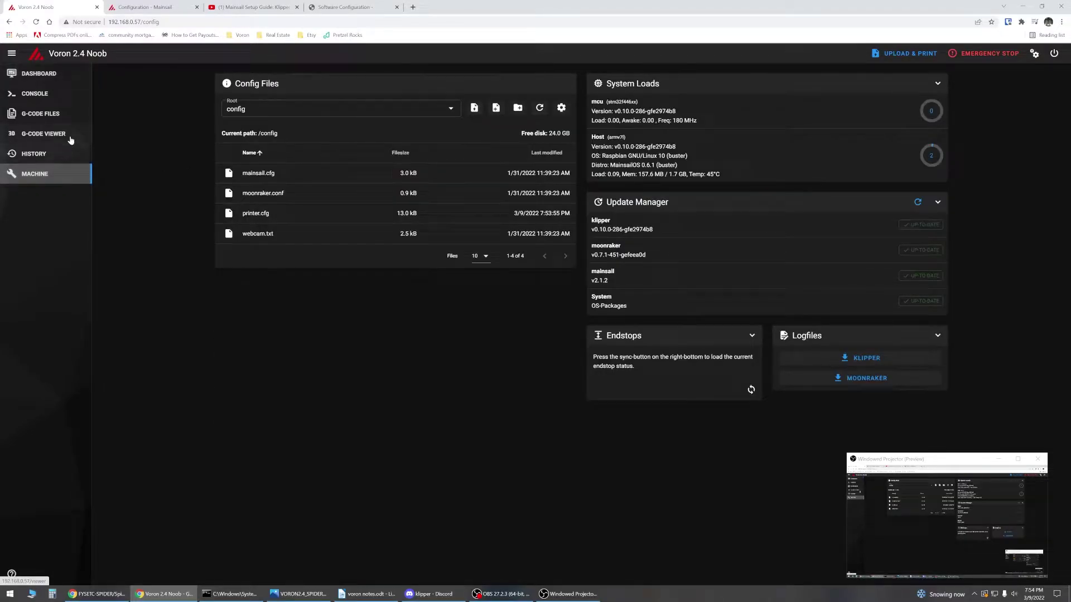
left_click(80, 78)
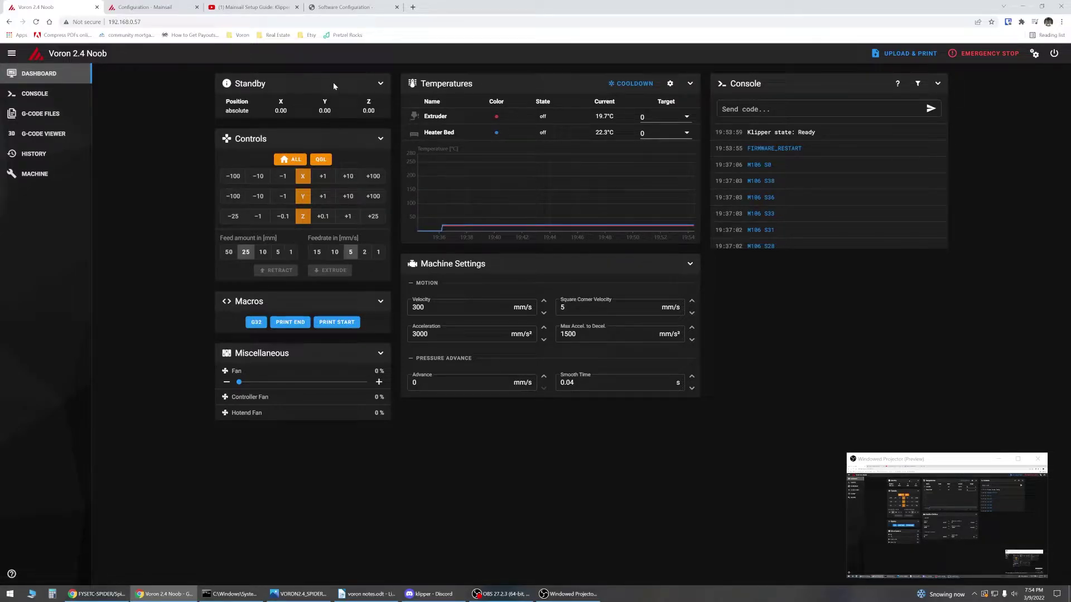
left_click(341, 8)
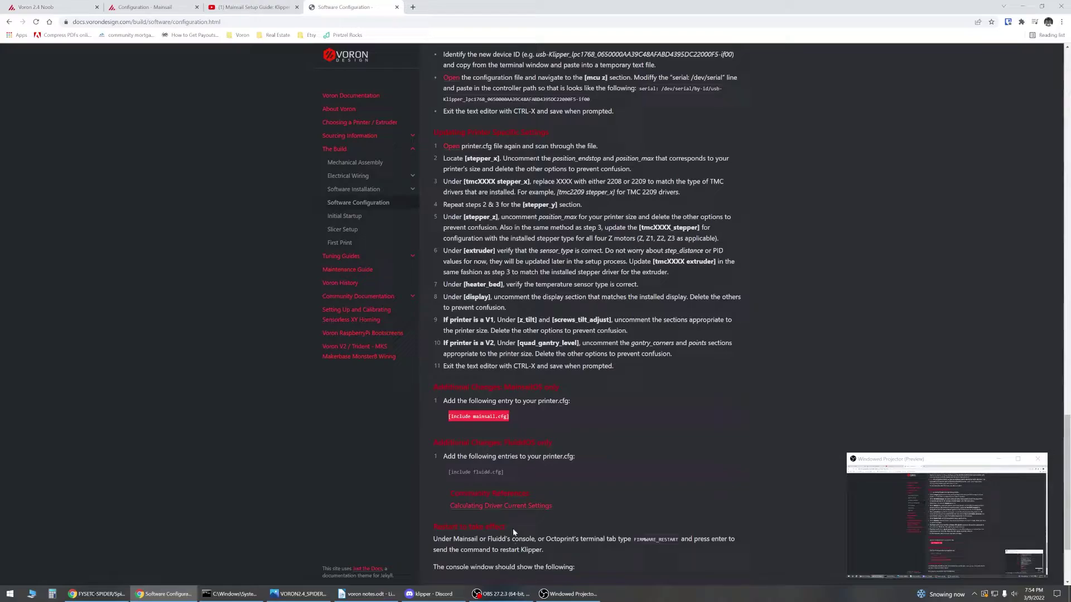
Step: Read through the Initial Startup guide page, then close the YouTube video tab
scroll(510, 481, "down", 2)
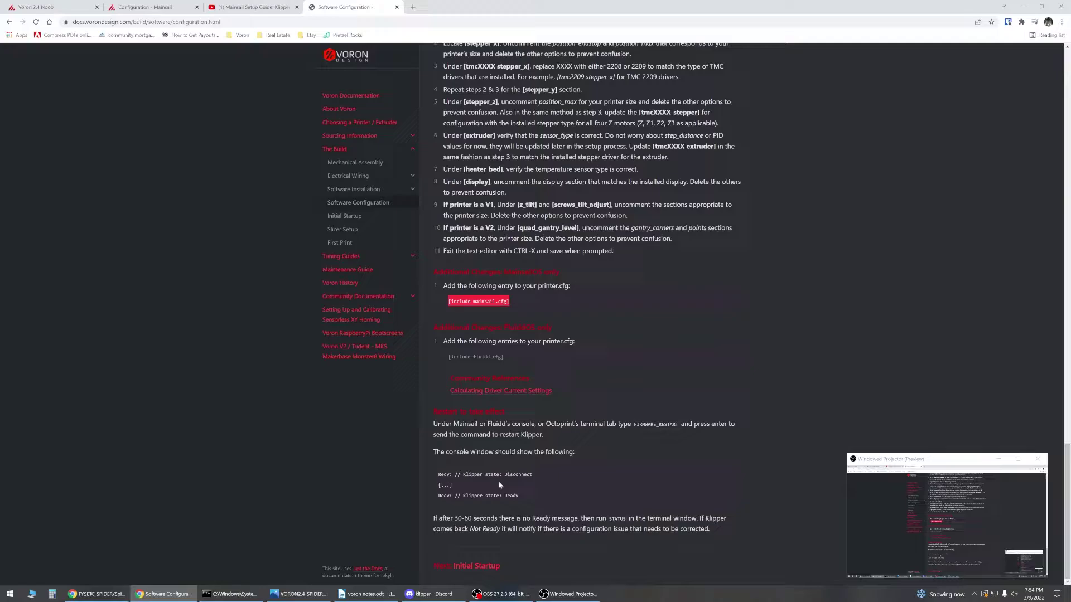
left_click(478, 566)
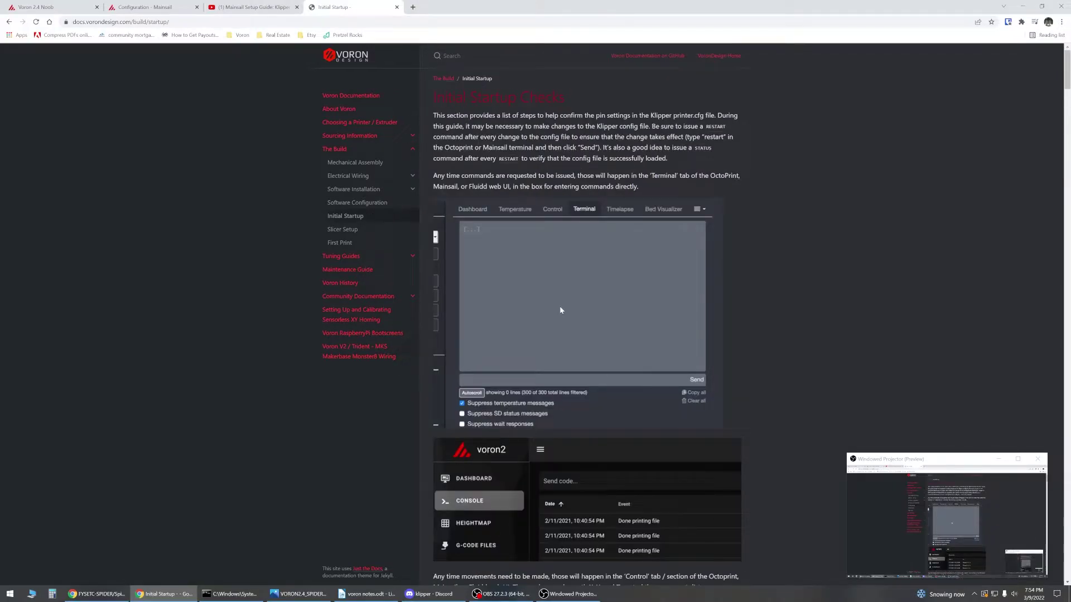
scroll(560, 307, "down", 3)
scroll(560, 306, "down", 3)
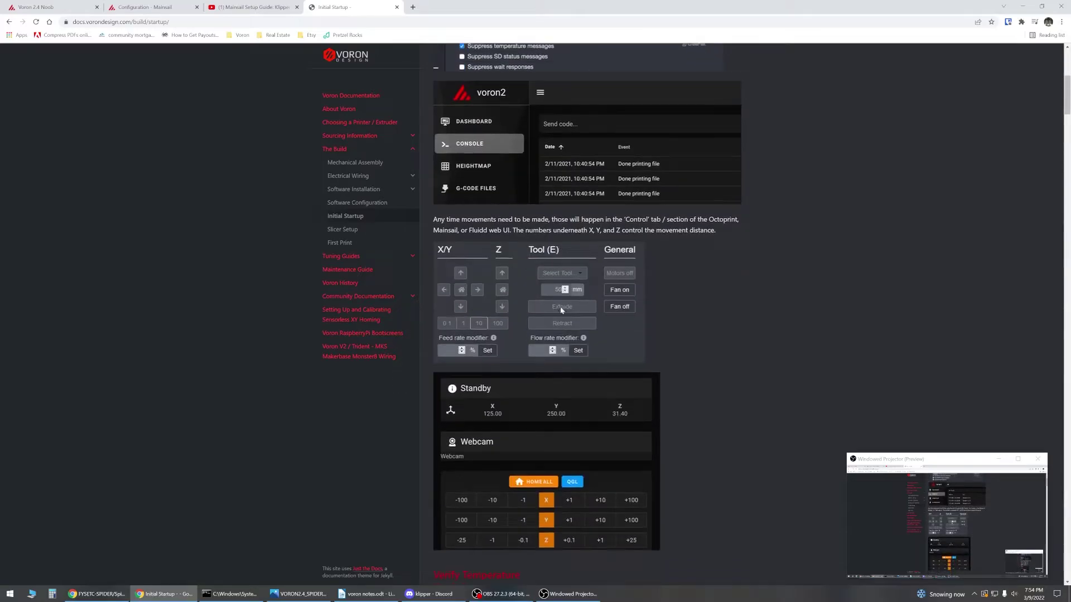
scroll(560, 307, "down", 5)
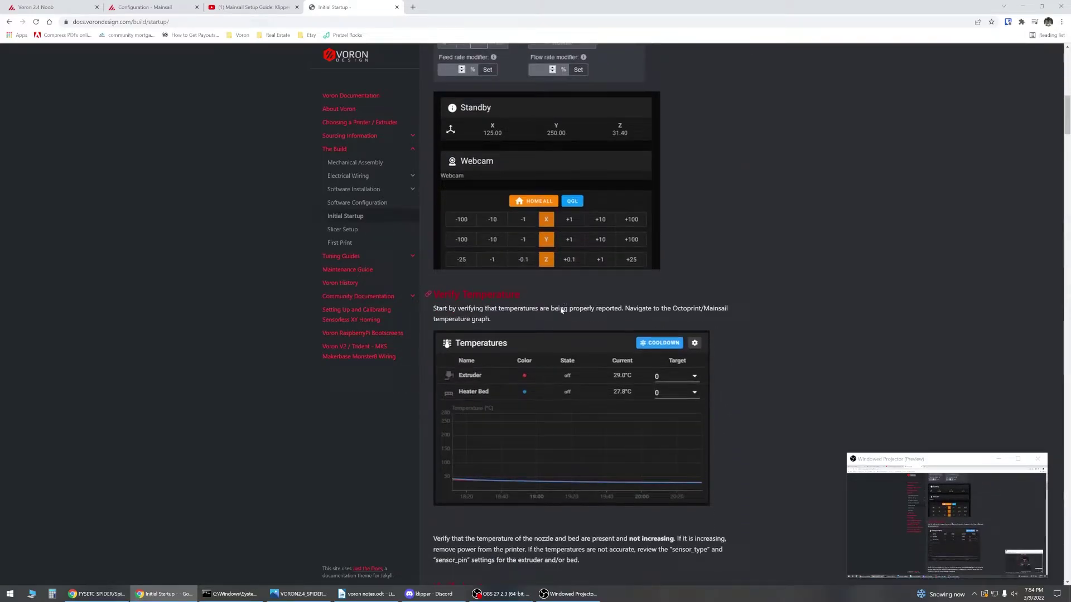
scroll(561, 310, "down", 5)
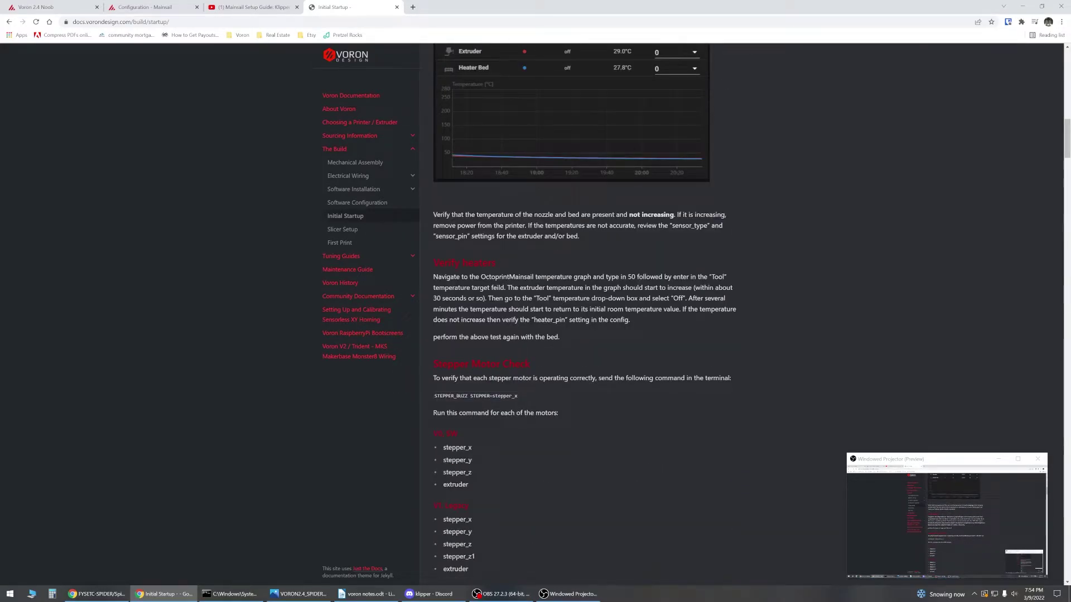
scroll(560, 305, "up", 15)
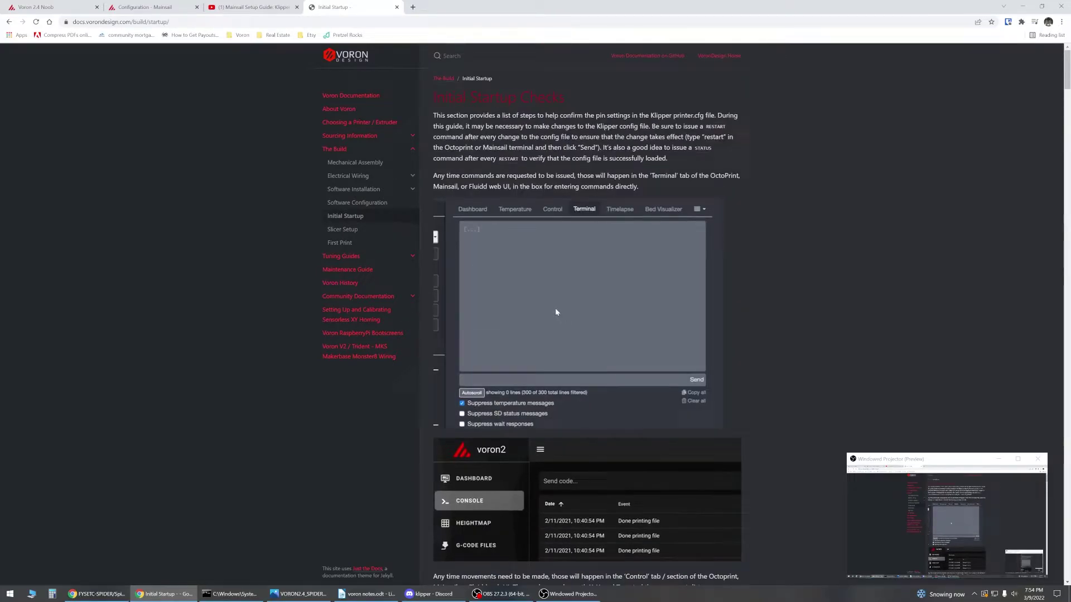
left_click(297, 7)
left_click(56, 7)
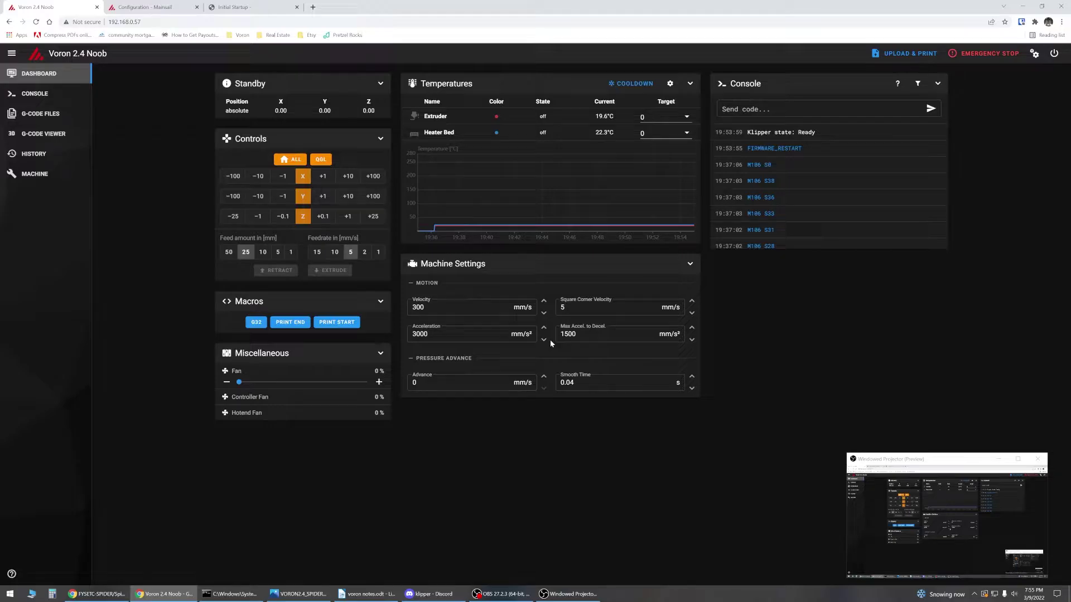
Step: Load endstop states on the Machine page: X, Y and Probe triggered, Z open
left_click(34, 183)
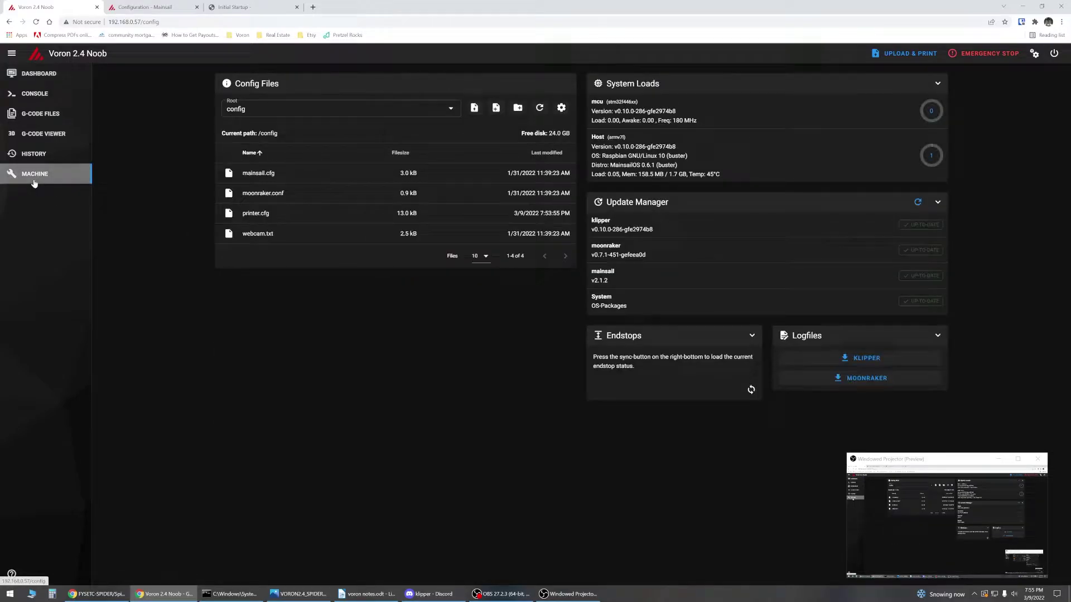
left_click(753, 336)
left_click(753, 336)
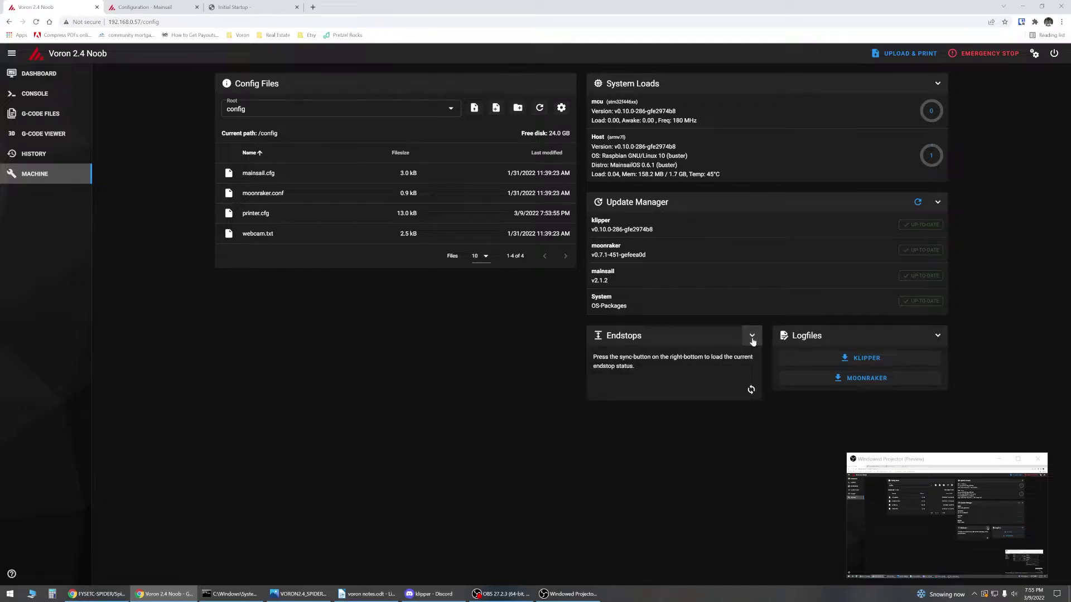
left_click(748, 389)
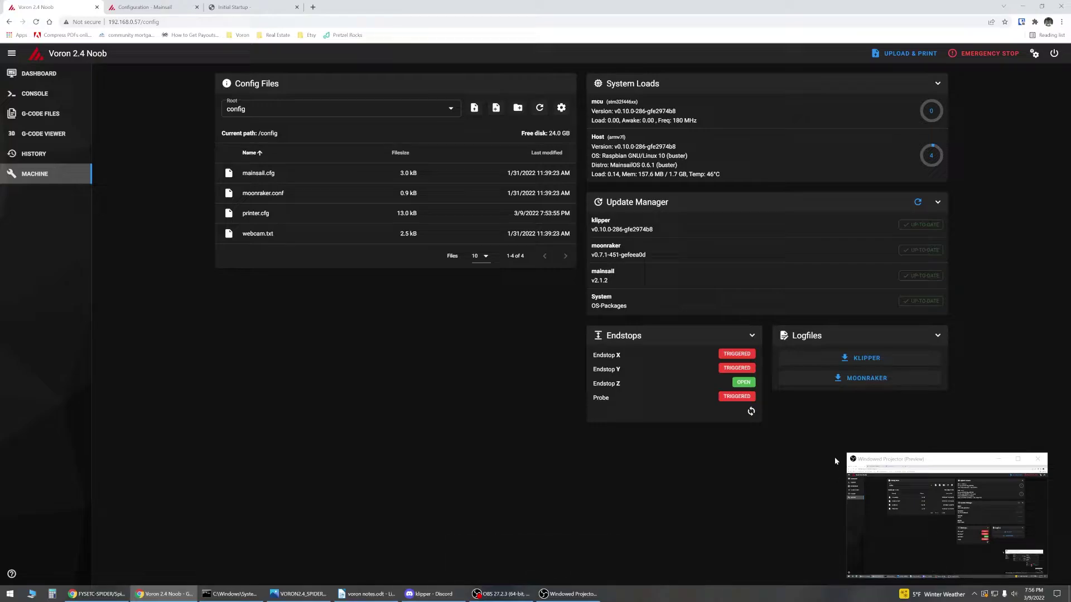
left_click(753, 413)
left_click(752, 412)
left_click(753, 412)
left_click(753, 412)
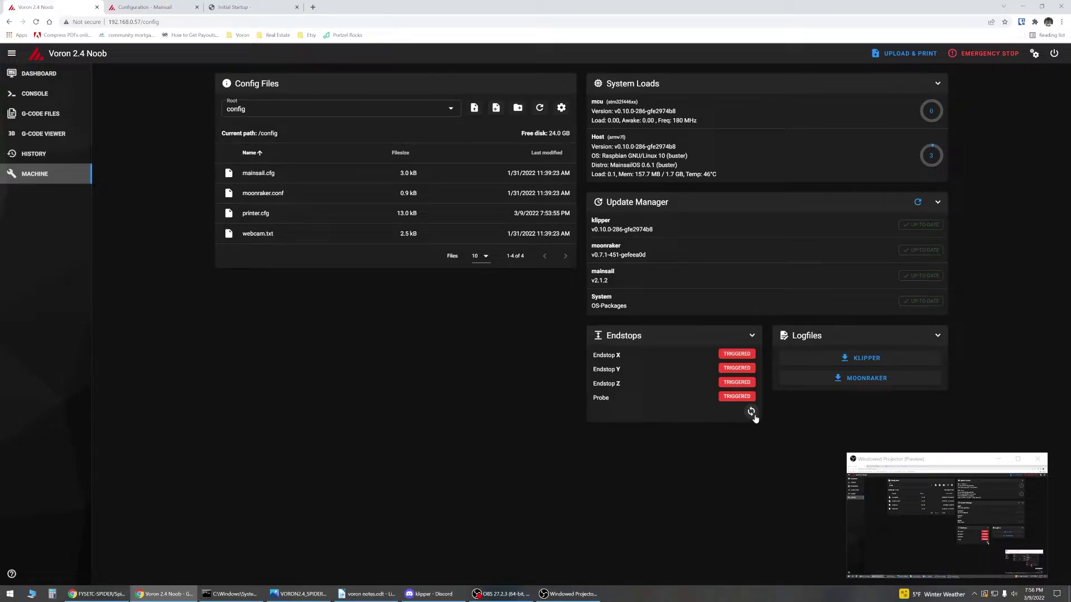
left_click(752, 413)
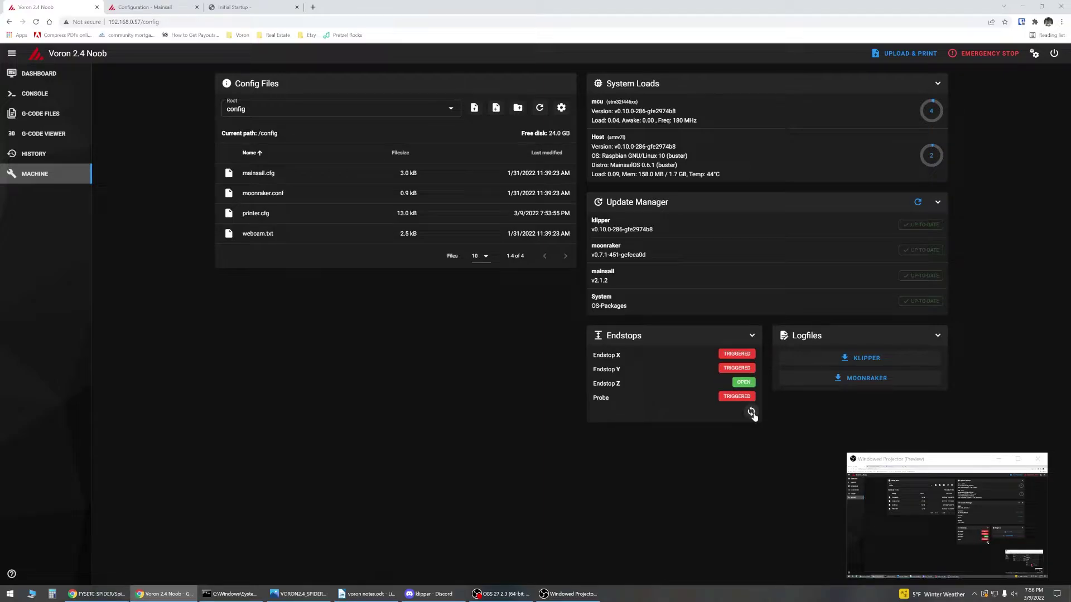
left_click(751, 414)
left_click(753, 414)
left_click(753, 415)
left_click(754, 415)
left_click(753, 414)
left_click(753, 414)
left_click(753, 414)
left_click(752, 414)
left_click(752, 414)
left_click(752, 415)
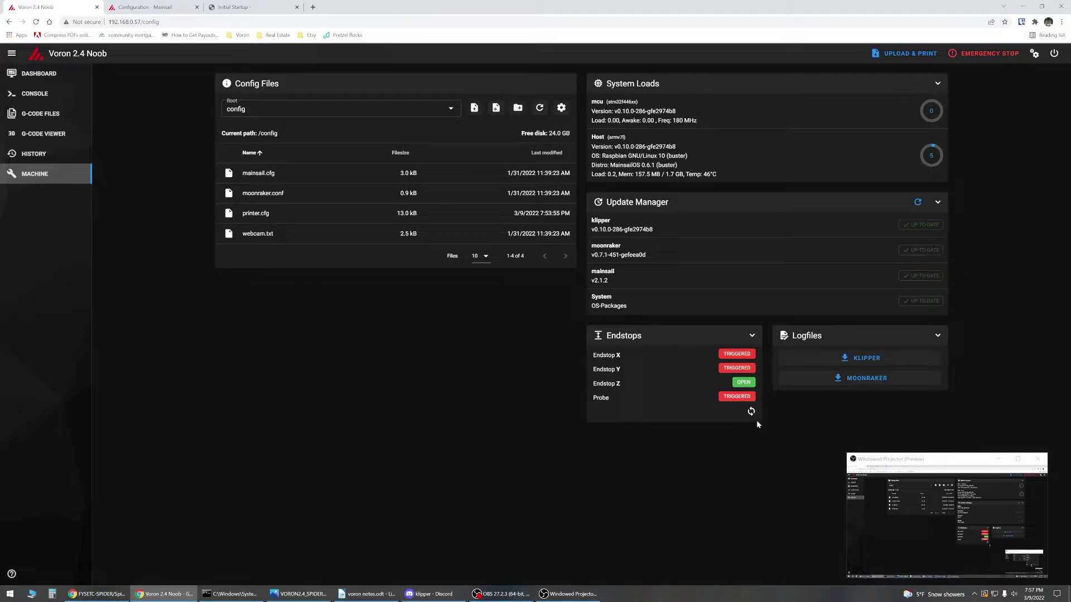
left_click(752, 413)
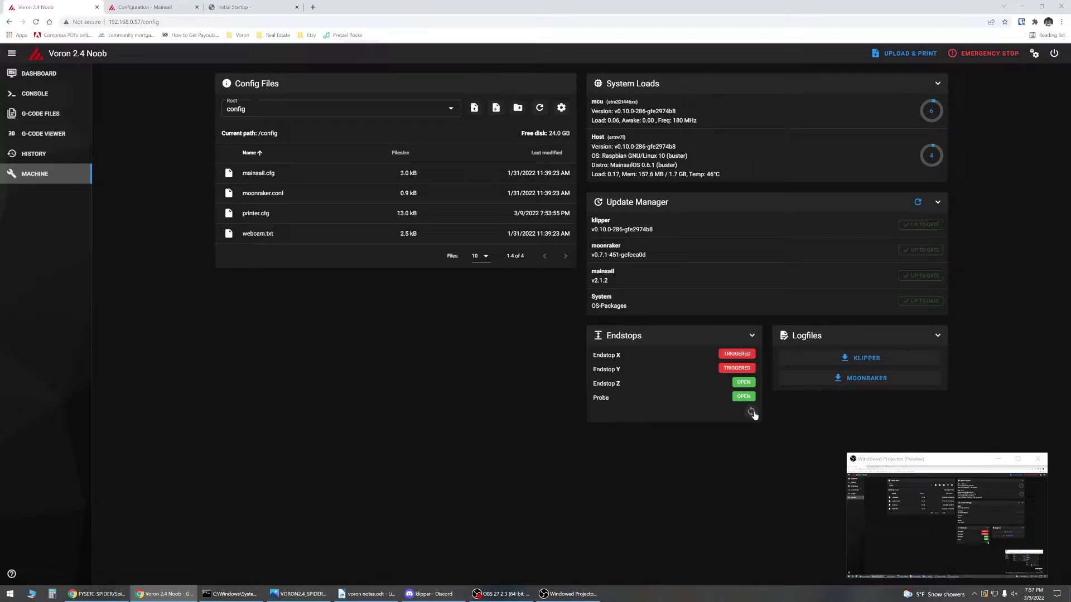
left_click(752, 412)
left_click(751, 412)
left_click(751, 412)
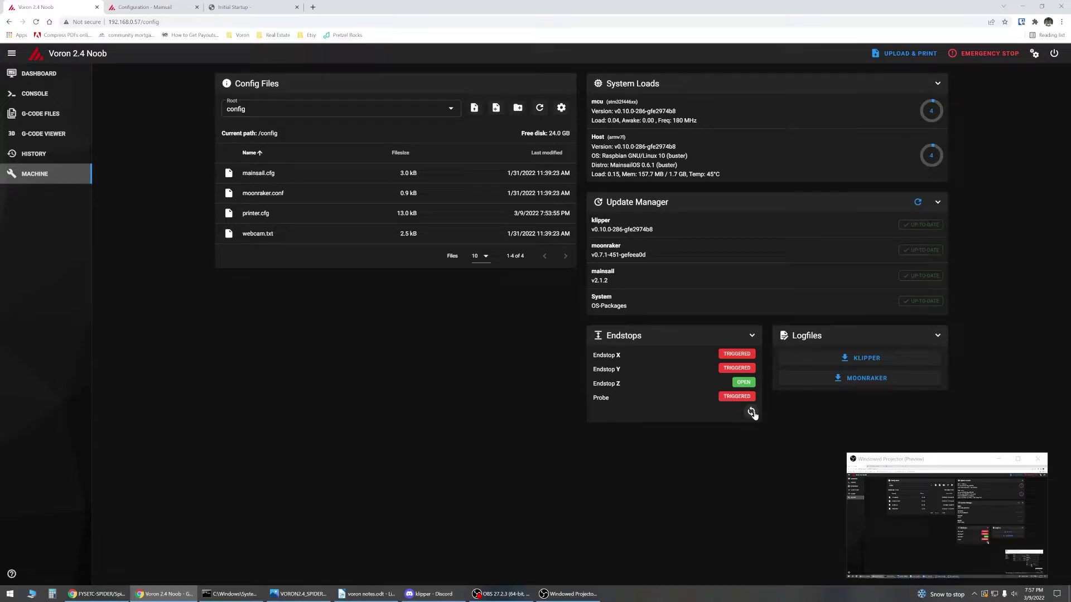
left_click(752, 412)
left_click(751, 412)
left_click(751, 412)
left_click(751, 412)
Step: Pause the OBS recording and bring up the Spider V2.2 wiring diagram
mouse_move(501, 594)
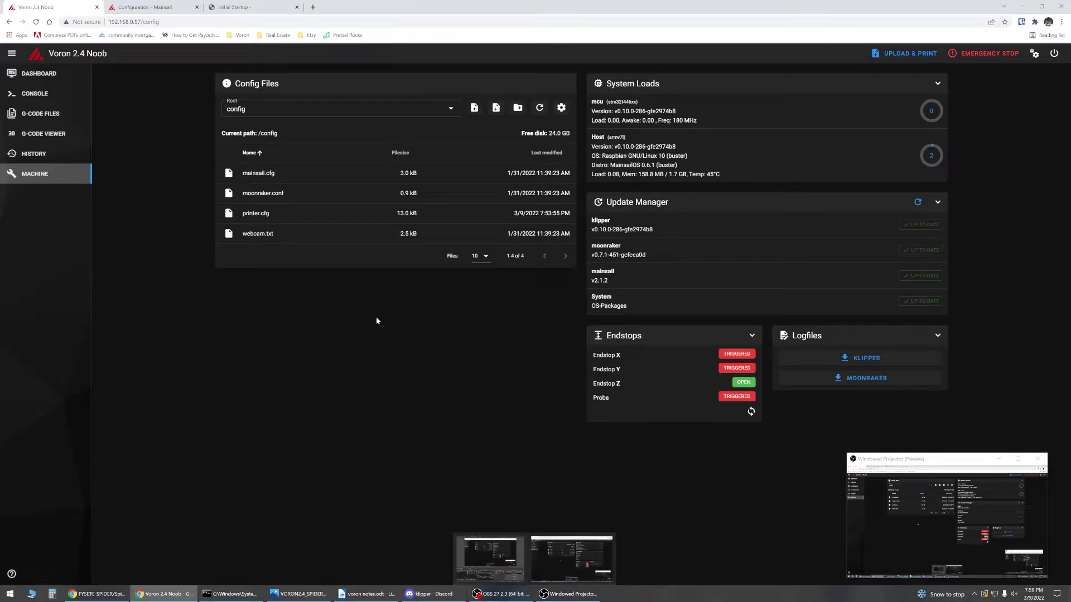
left_click(572, 558)
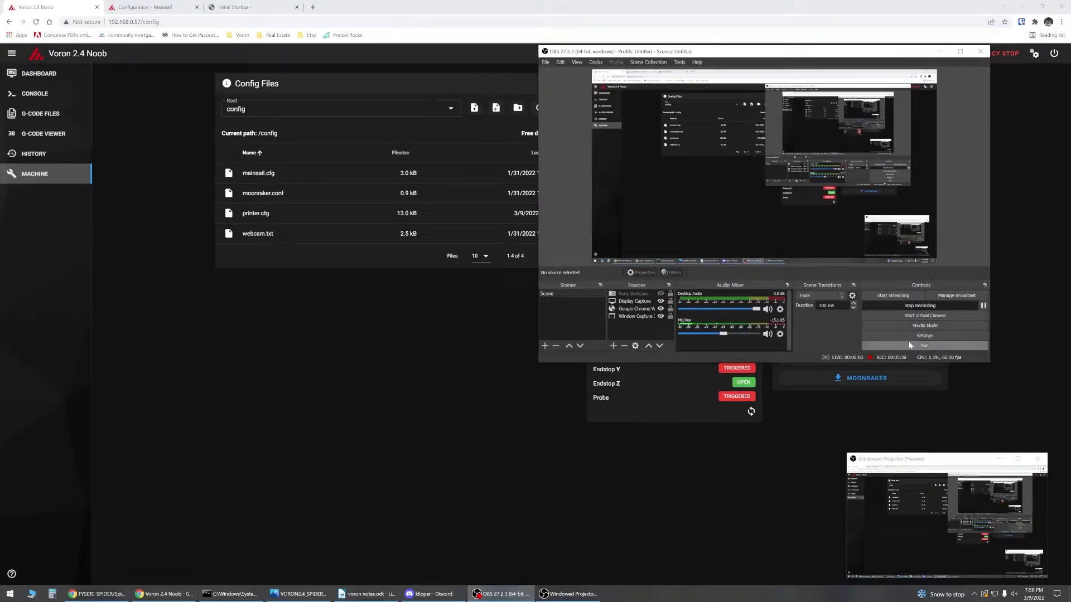
left_click(926, 306)
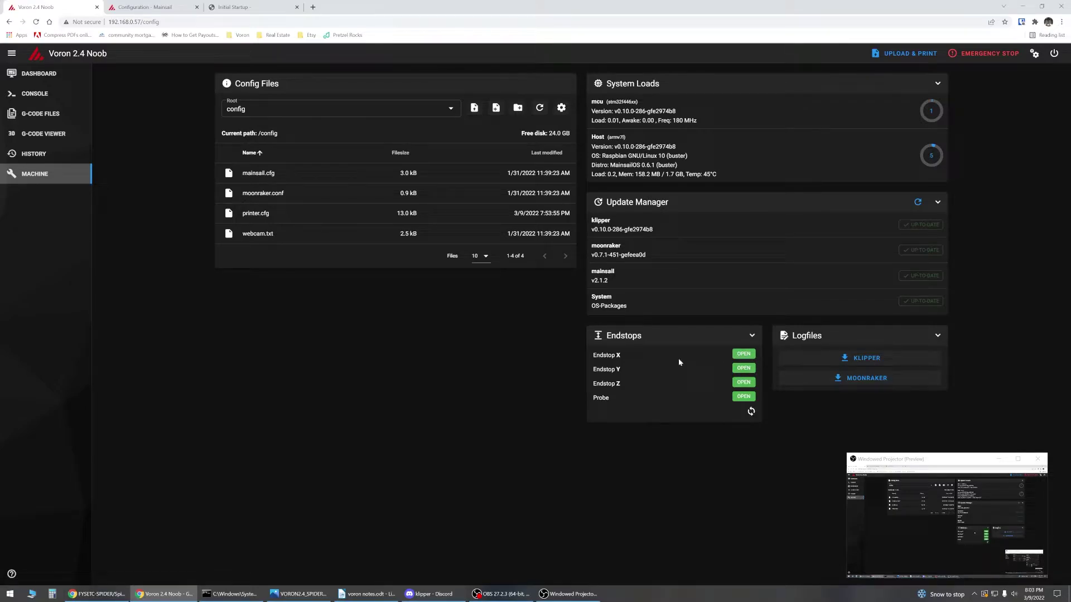
left_click(304, 595)
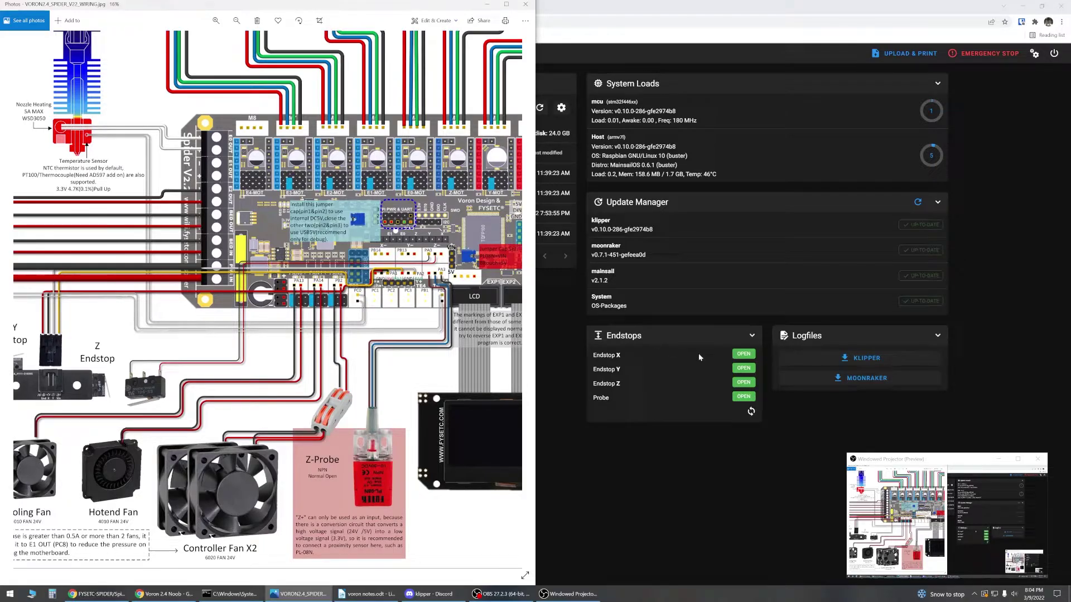
left_click(751, 411)
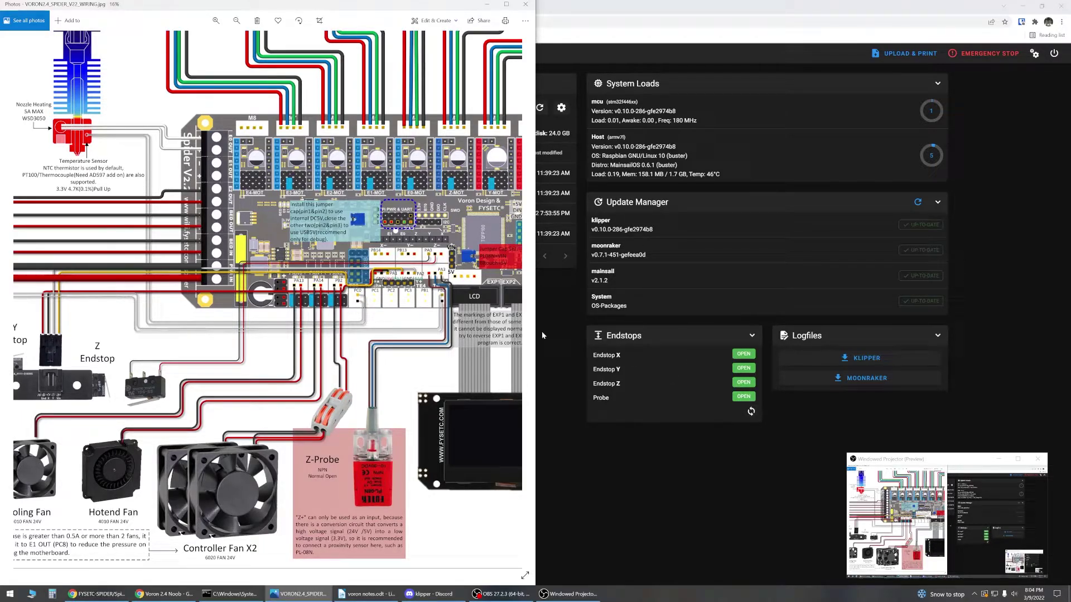